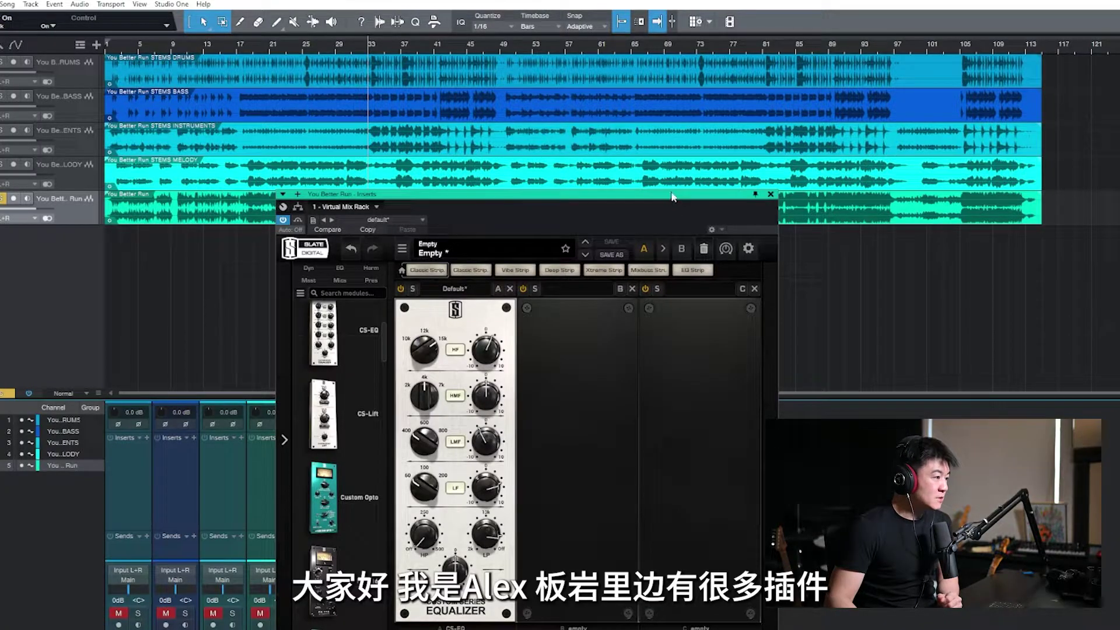
Move the Virtual Mix Rack window up over the arrangement and toggle the equalizer's HF band off and back on.
drag(670, 196, 576, 55)
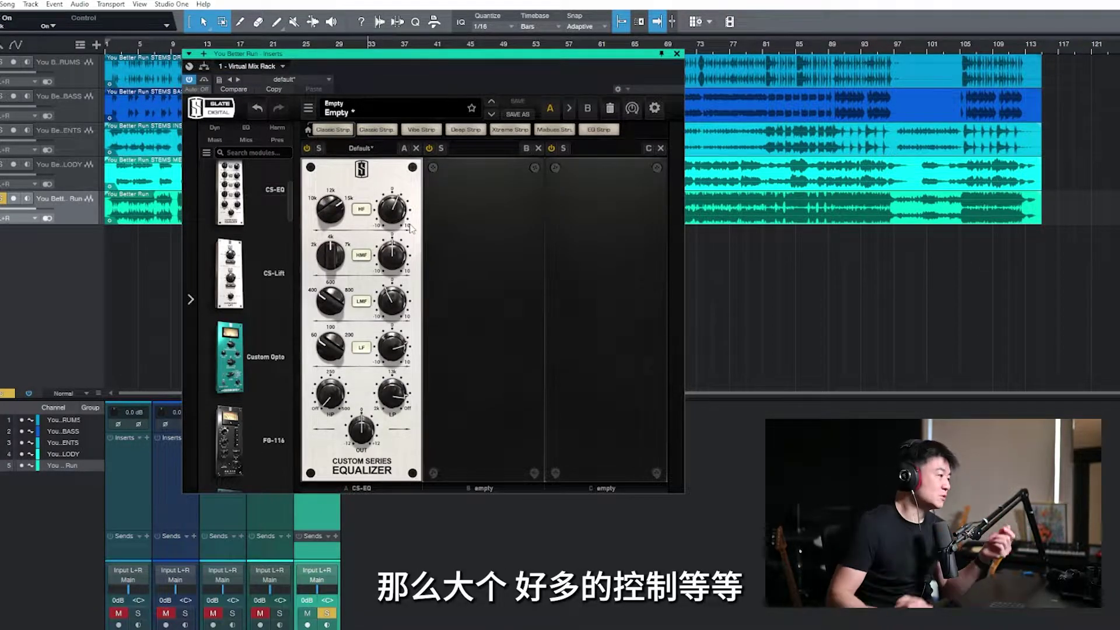
mouse_move(400, 246)
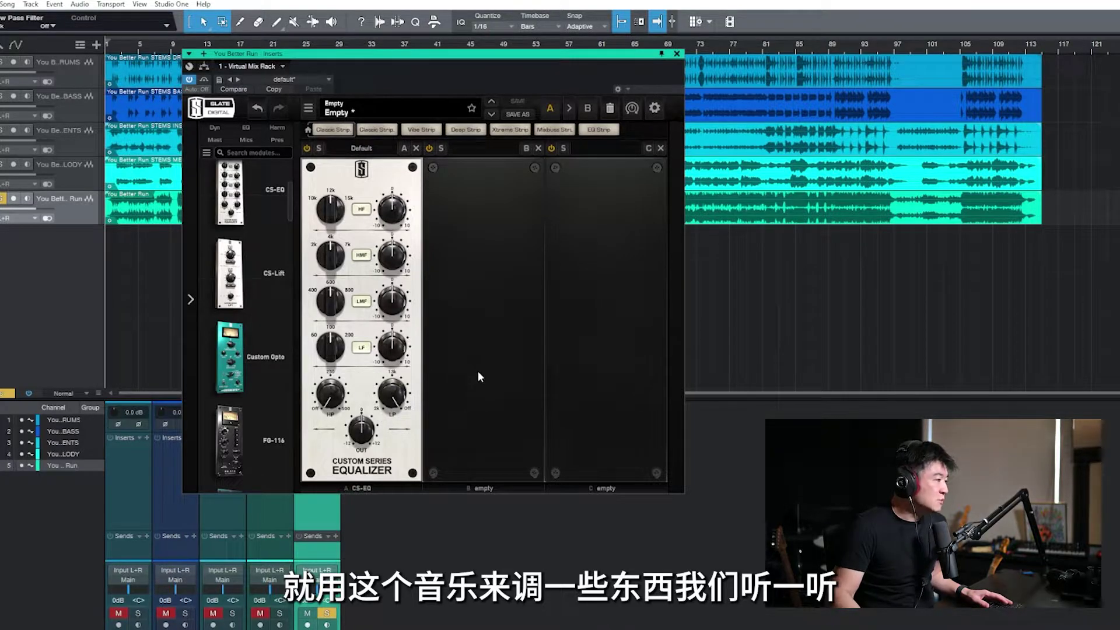
click(361, 212)
click(361, 213)
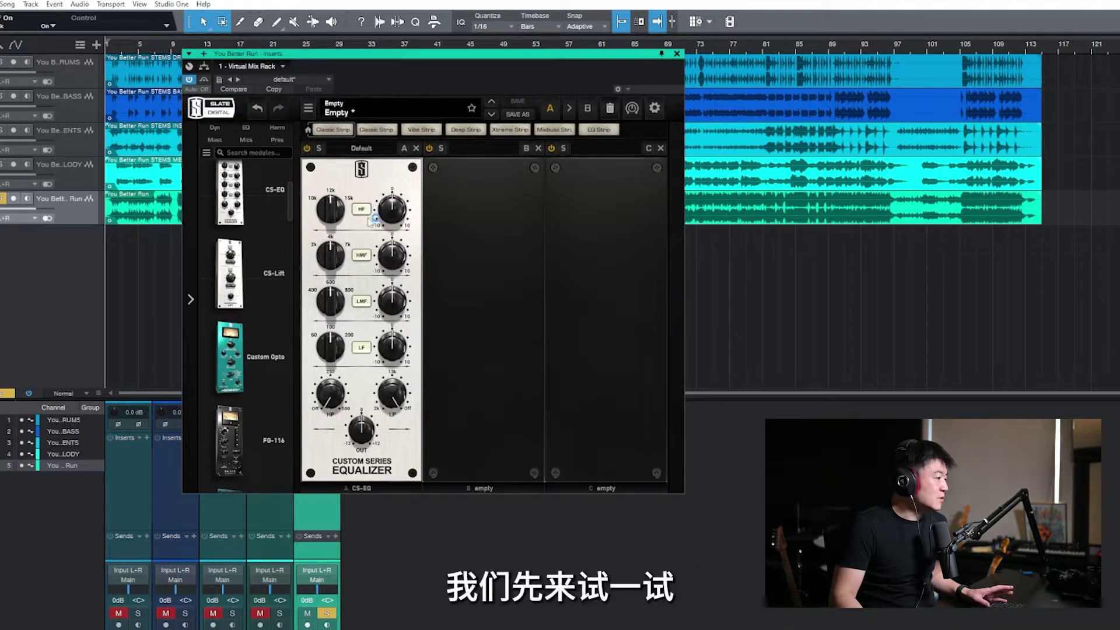
Play the song, raise the high-pass filter slightly above Off, and audition the low-pass filter before returning it to Off.
key(space)
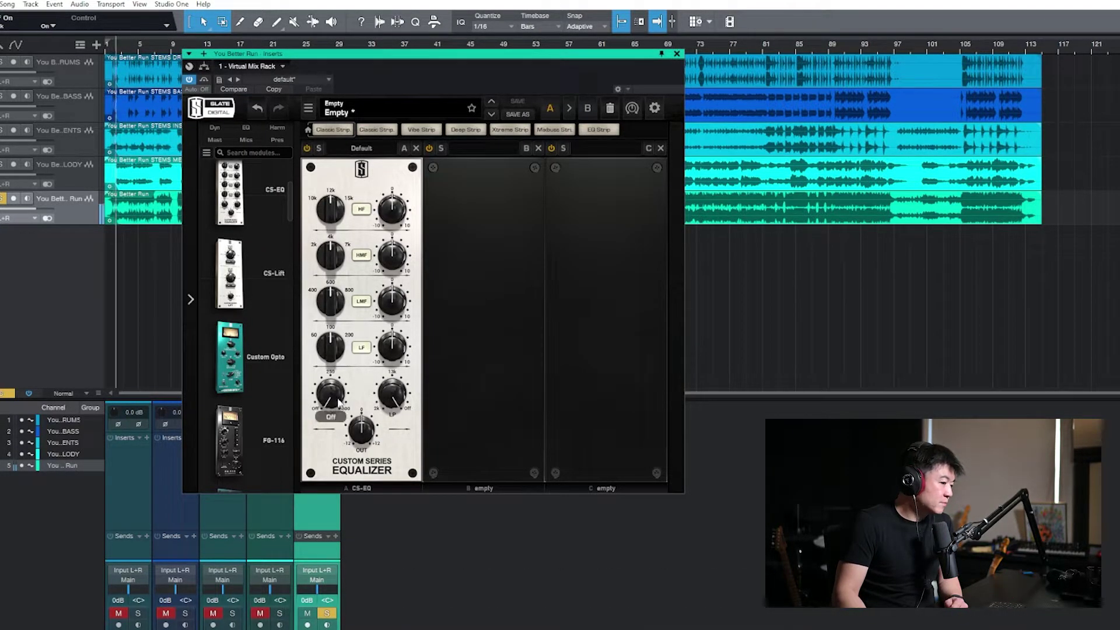
mouse_move(338, 401)
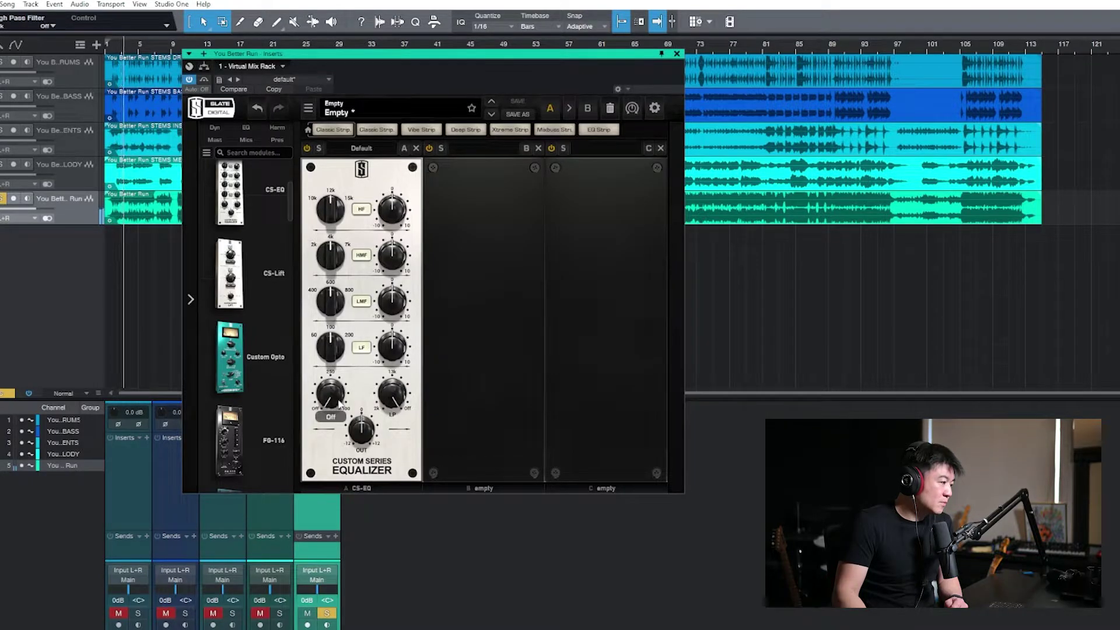
drag(339, 401, 344, 516)
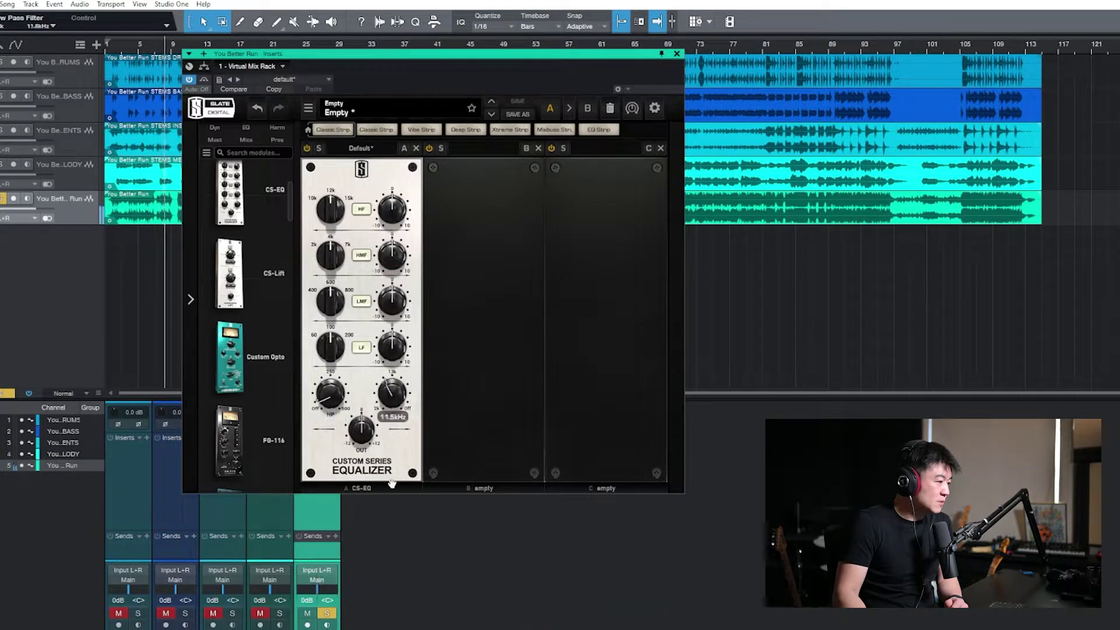
drag(393, 408, 401, 402)
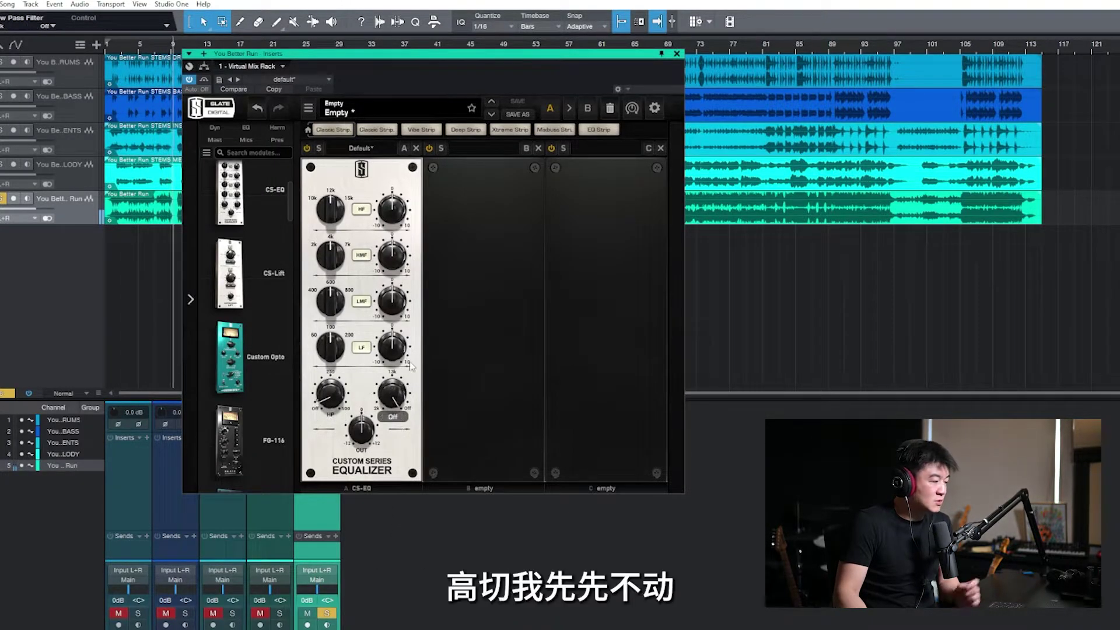
Set the LF band to 60 Hz, compare its boost with the band bypassed, then audition a deep cut and return to a moderate boost.
drag(332, 349, 341, 378)
drag(392, 347, 402, 318)
click(362, 348)
click(362, 347)
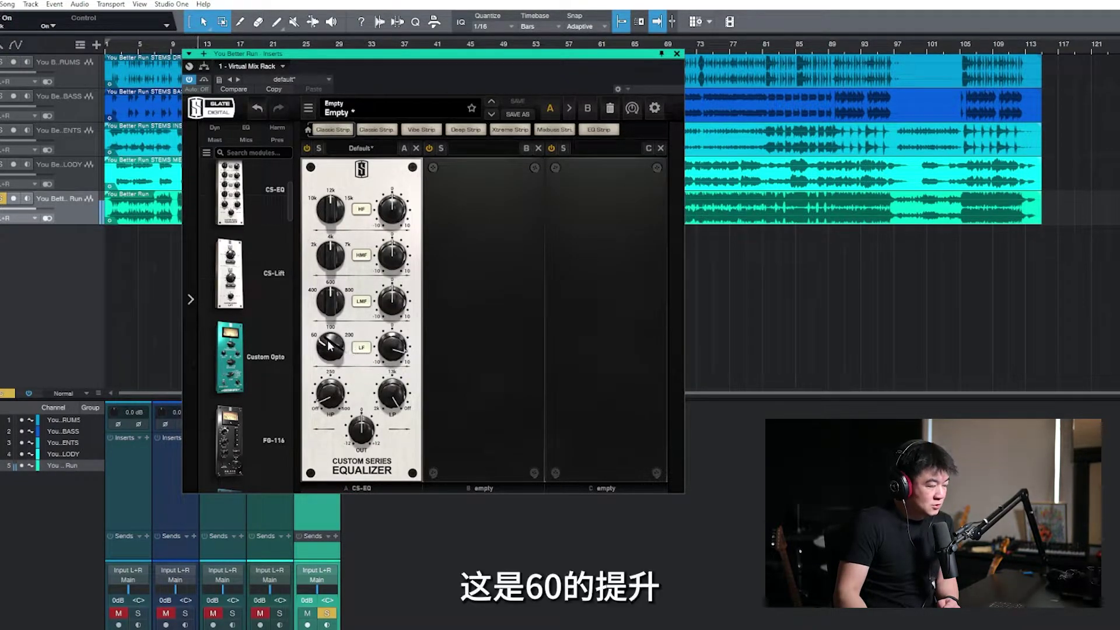
drag(392, 349, 397, 459)
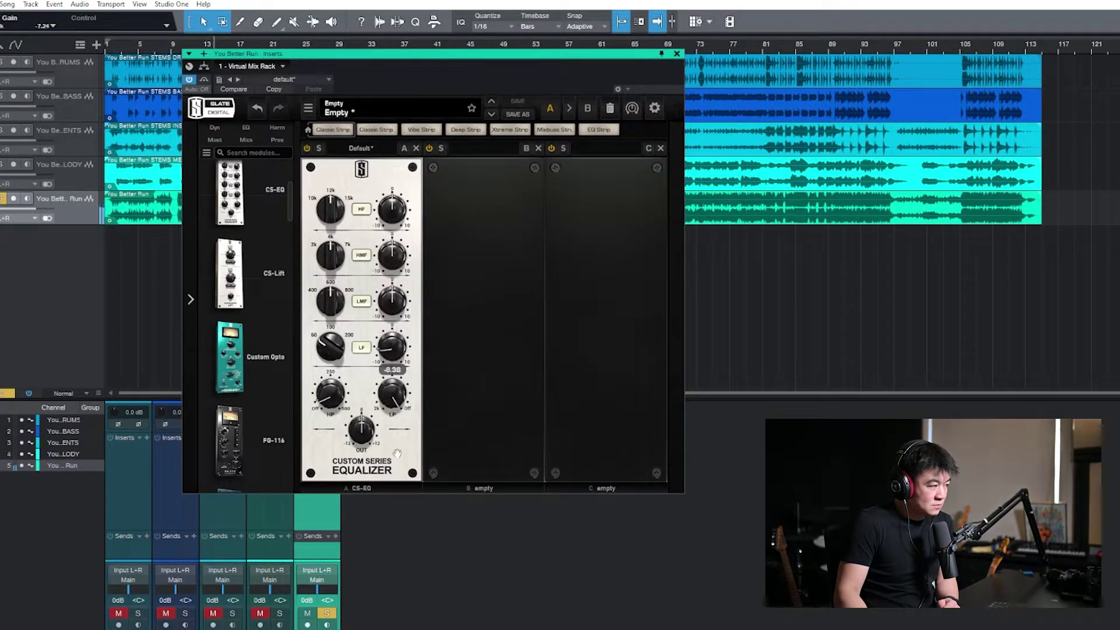
drag(396, 413, 368, 385)
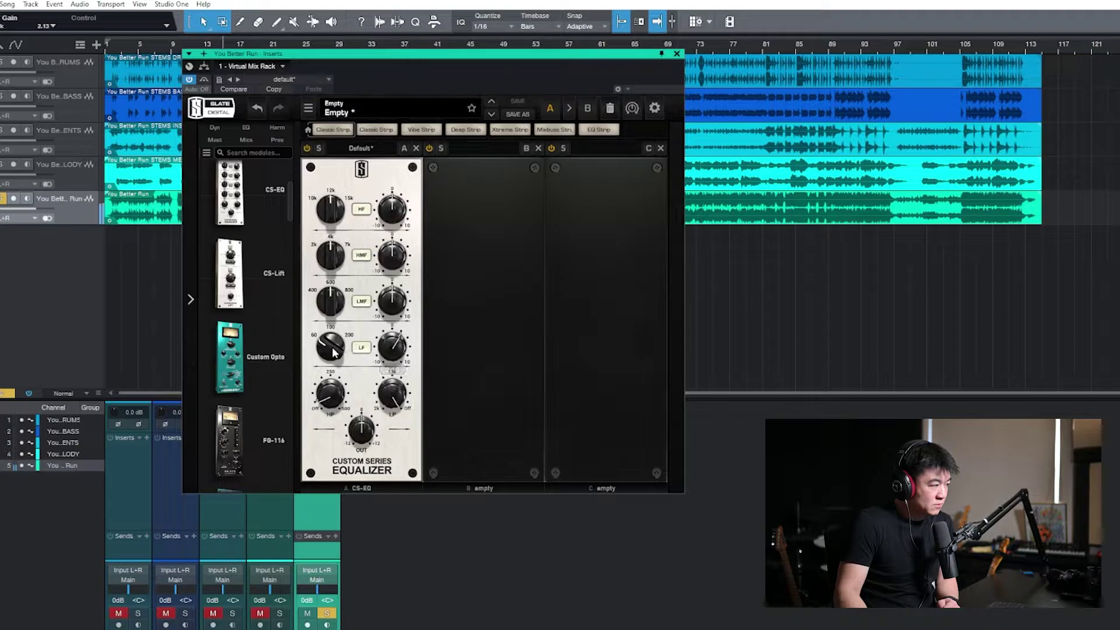
Audition the LF band at 100 Hz and 200 Hz, cutting its gain to -2.78 at 200 Hz.
drag(338, 350, 334, 351)
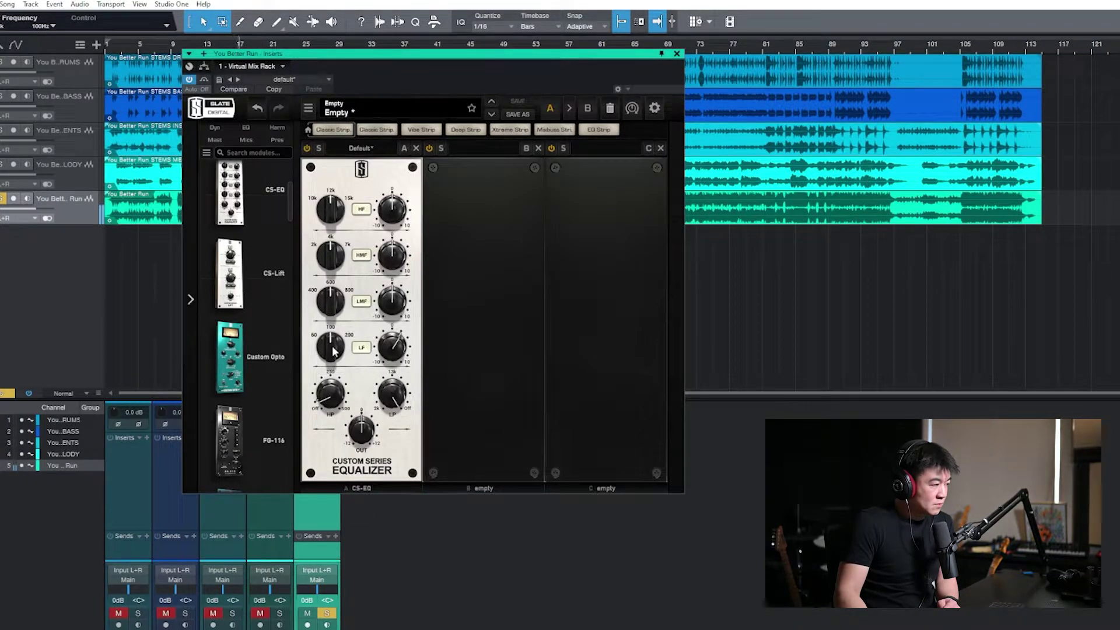
drag(334, 351, 396, 352)
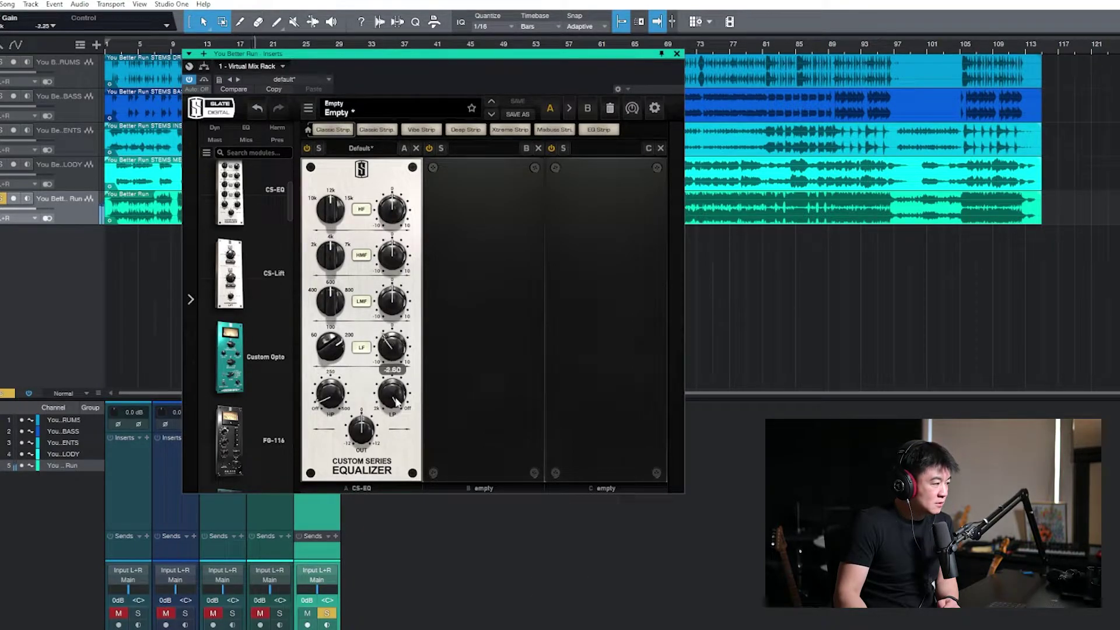
mouse_move(393, 399)
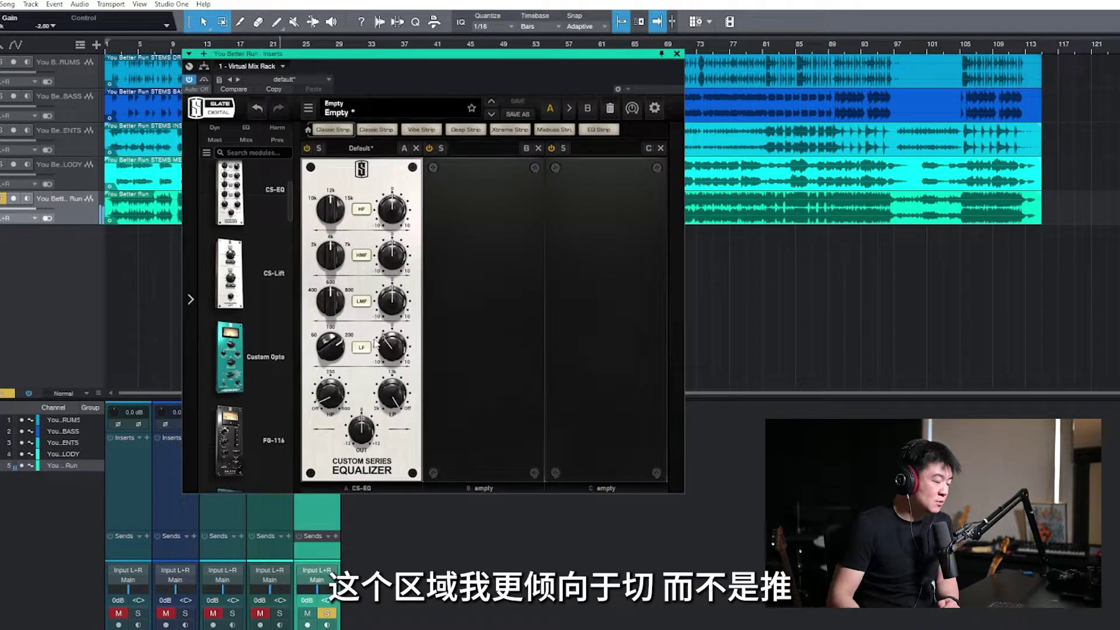
drag(379, 346, 385, 337)
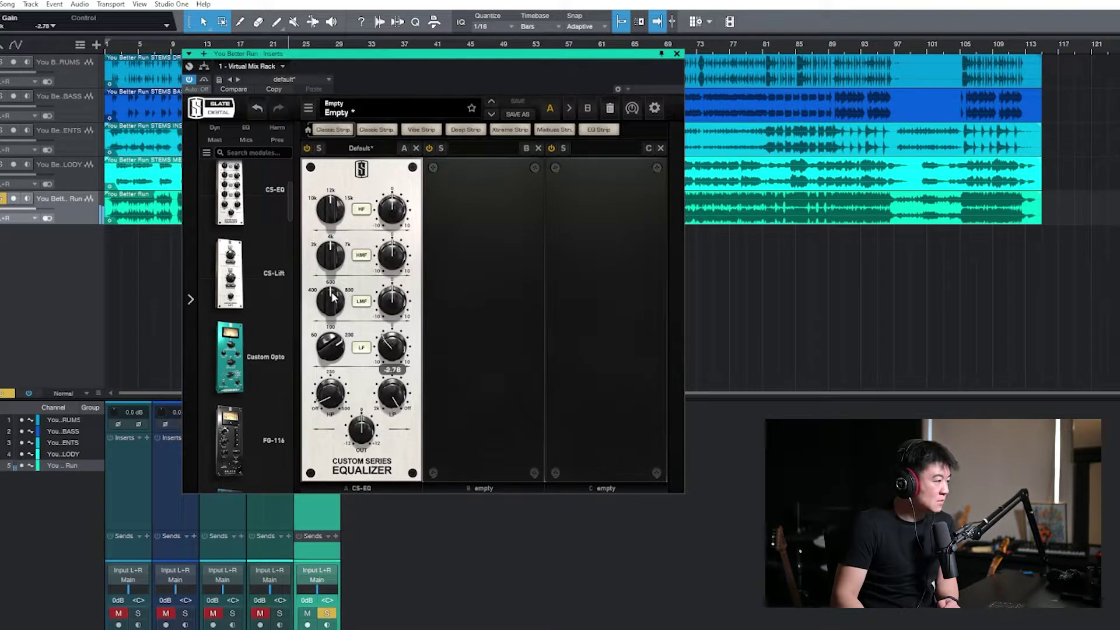
Set the LF band to 60 Hz with 2.65 gain and the LMF band to 400 Hz with a gentle cut.
mouse_move(394, 345)
mouse_down()
mouse_move(391, 334)
mouse_move(385, 350)
mouse_up()
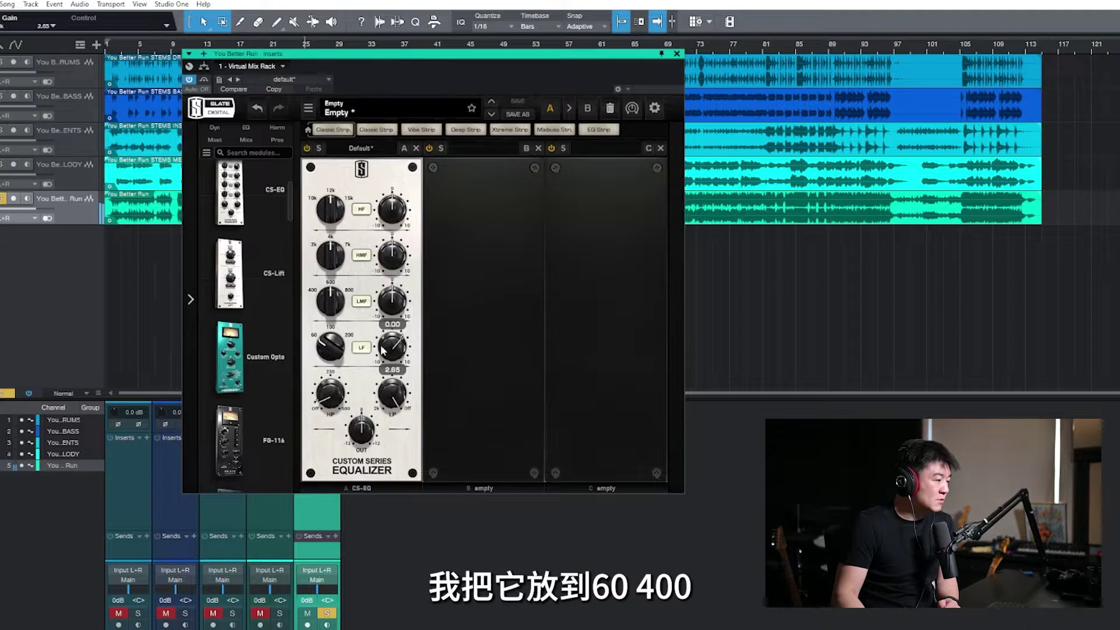
drag(331, 302, 336, 345)
drag(395, 302, 399, 331)
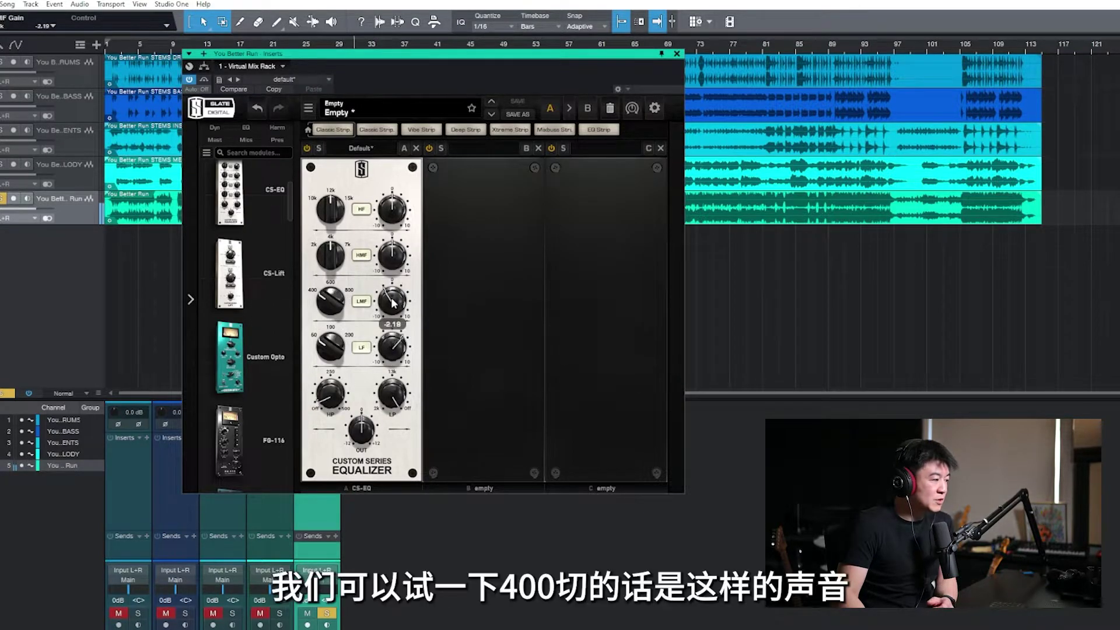
Audition LMF cuts and boosts with the band off and on, then settle on 400 Hz with -2.10 gain.
drag(401, 302, 394, 312)
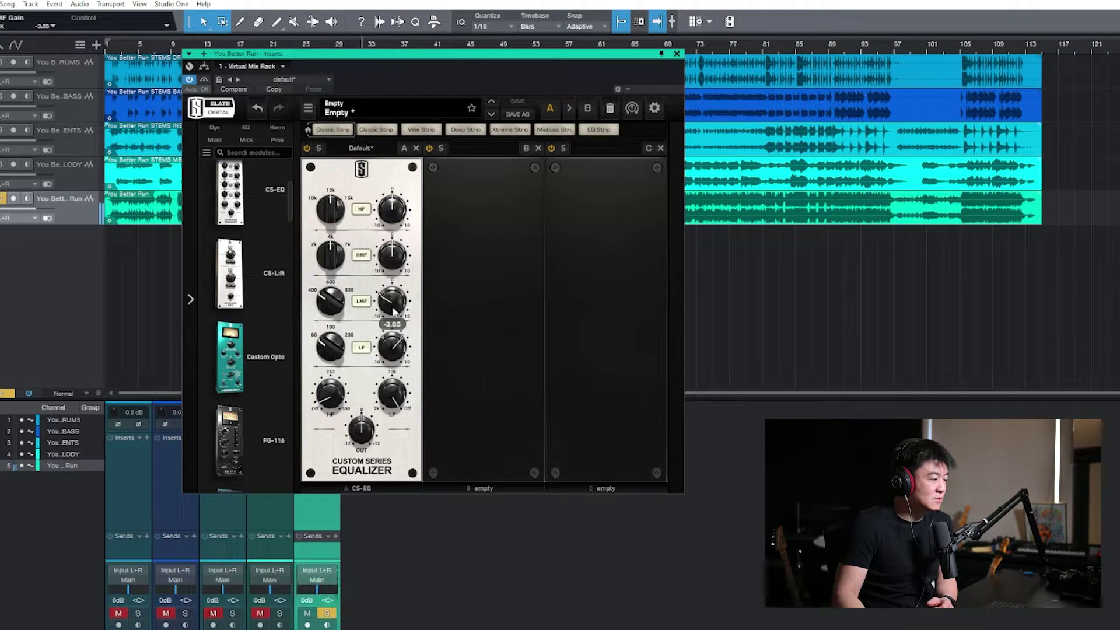
click(361, 303)
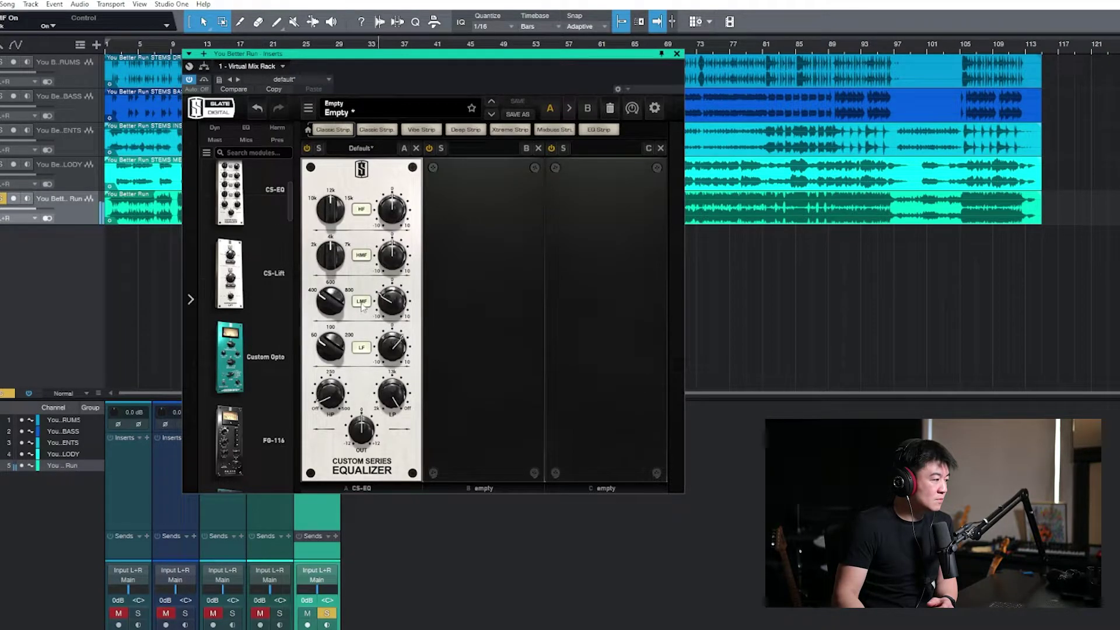
click(362, 305)
drag(394, 296, 398, 268)
click(363, 304)
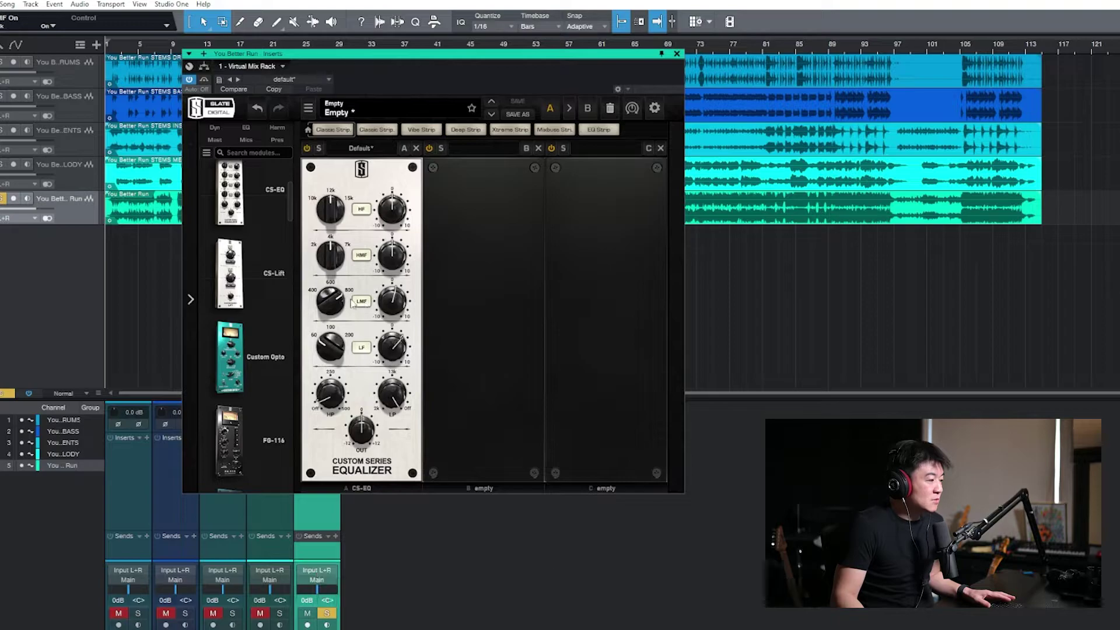
drag(387, 305, 379, 318)
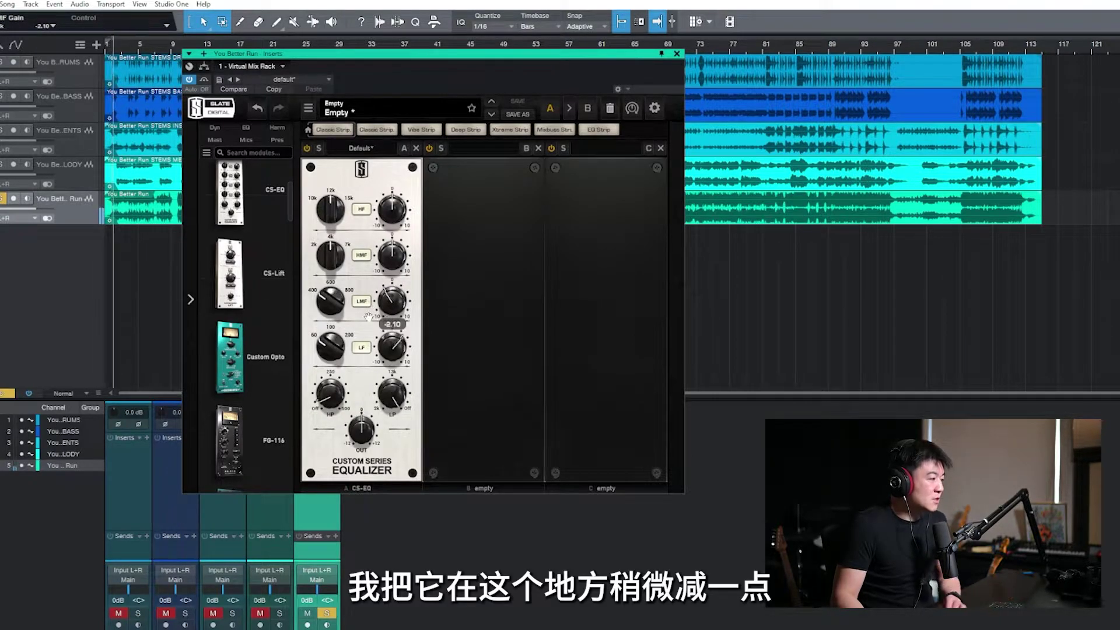
Set the HMF band to 2 kHz, audition a boost and a deep cut, and settle its gain at 1.92.
drag(315, 249, 343, 266)
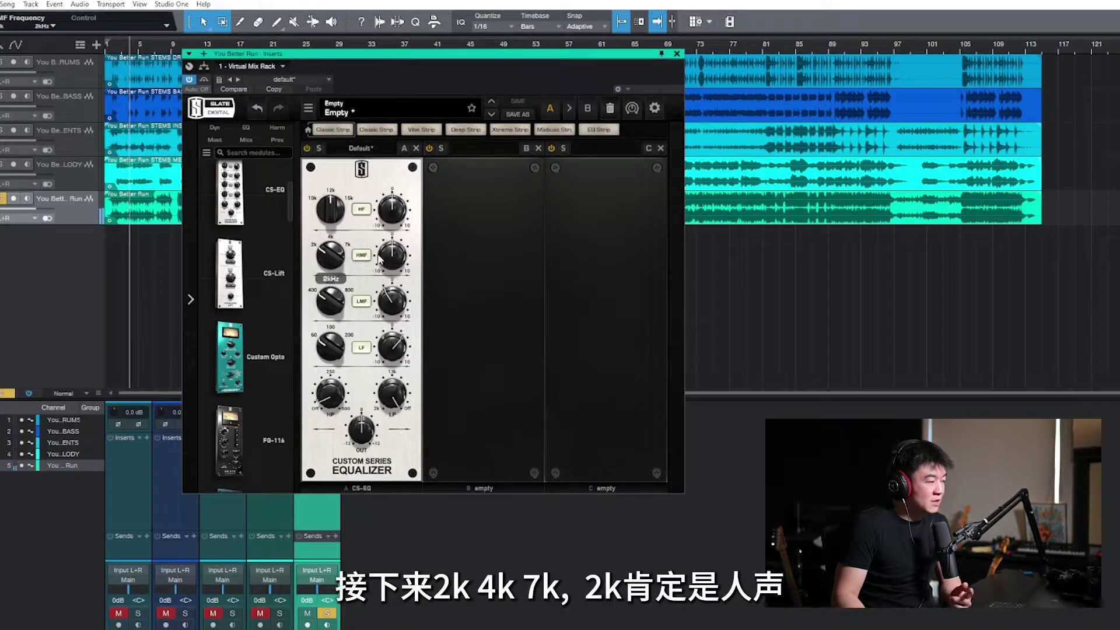
mouse_move(395, 258)
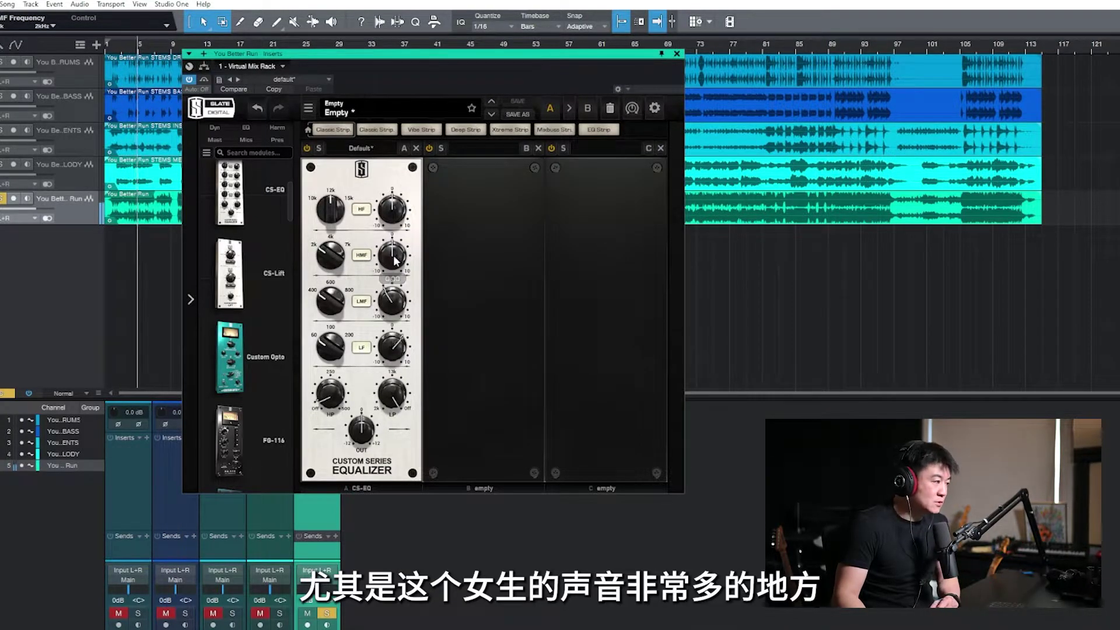
drag(394, 258, 391, 287)
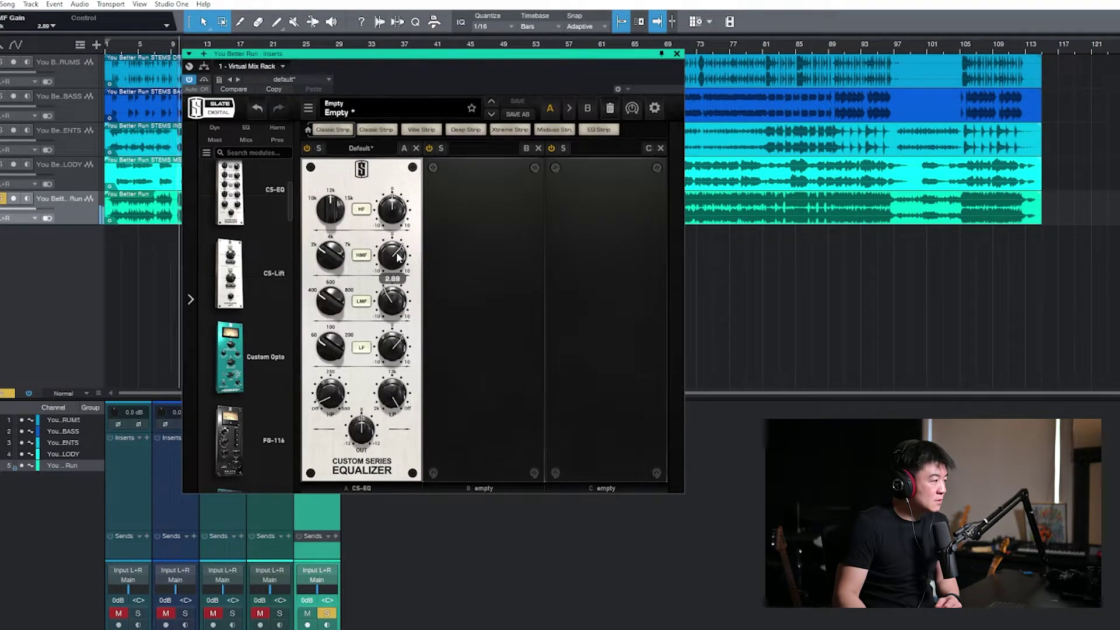
drag(398, 257, 402, 337)
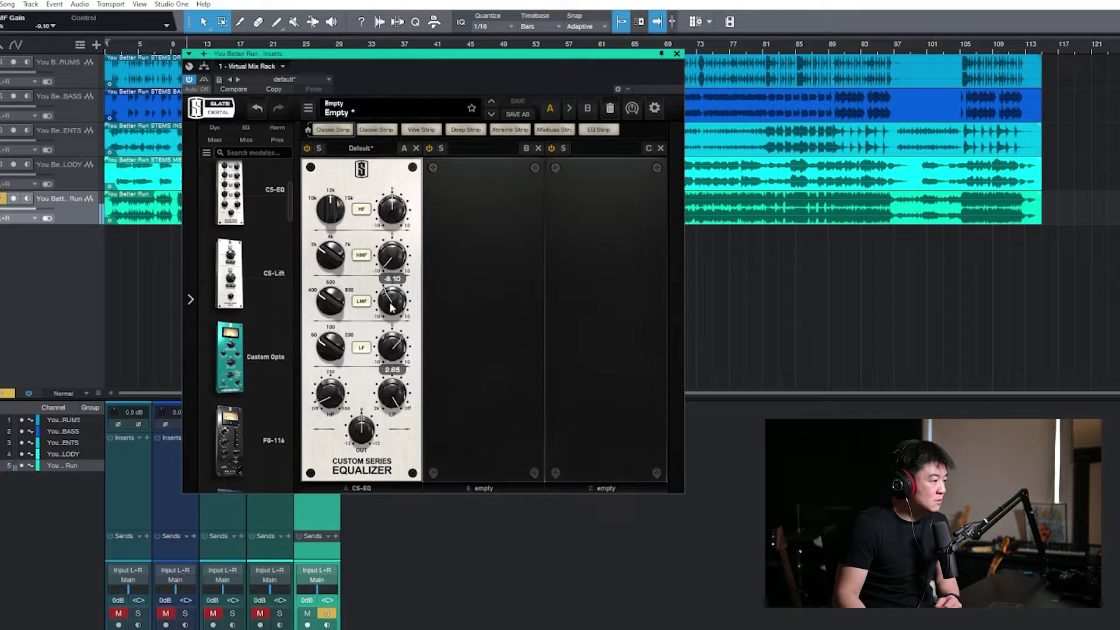
drag(394, 264, 395, 256)
drag(402, 213, 403, 207)
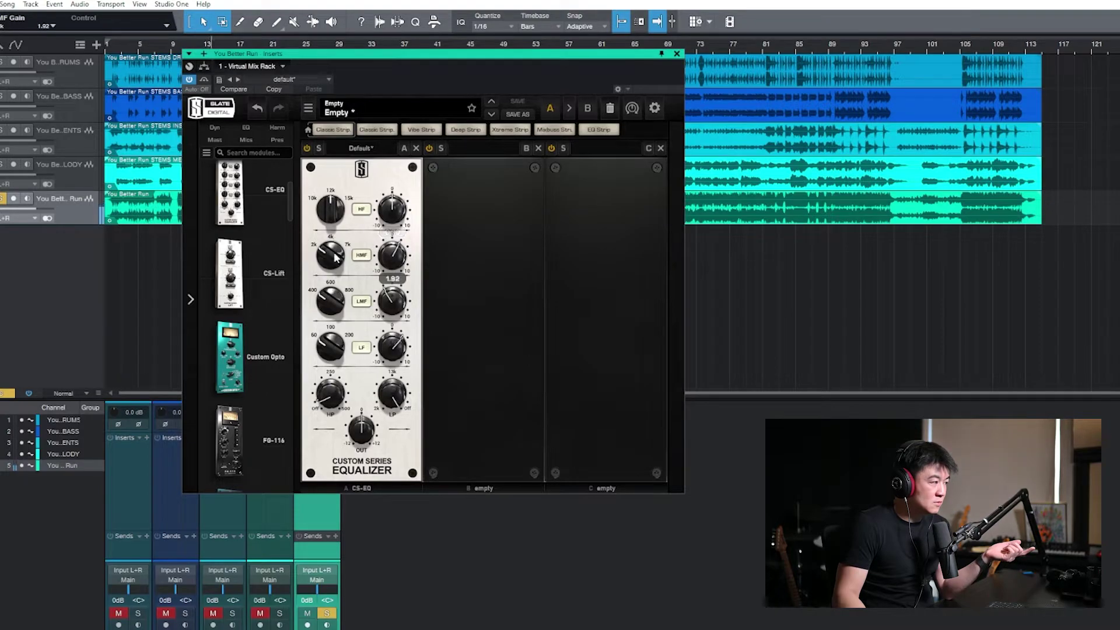
Audition a stronger HMF boost at 4 kHz, return to 2 kHz with 3.41 gain, and compare the band off and on.
drag(376, 258, 395, 239)
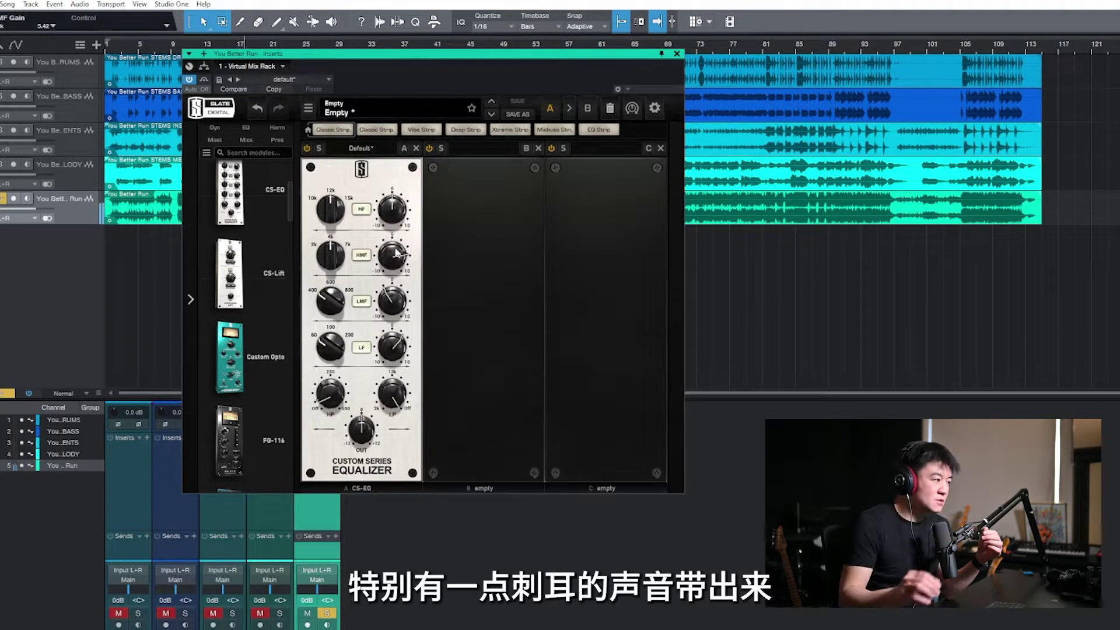
mouse_move(399, 252)
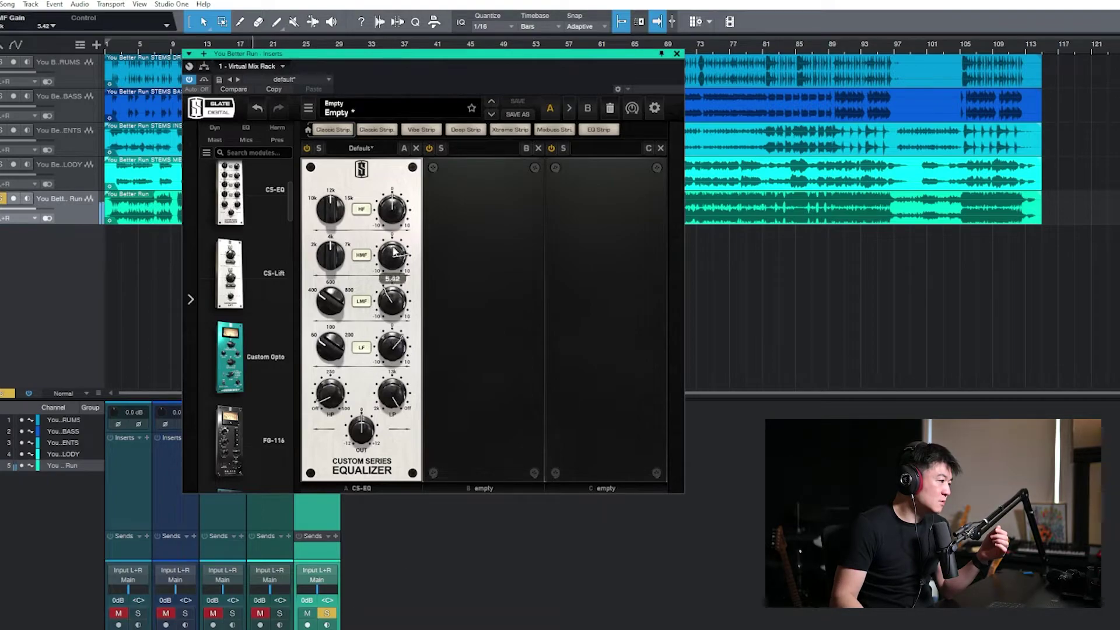
drag(330, 254, 400, 267)
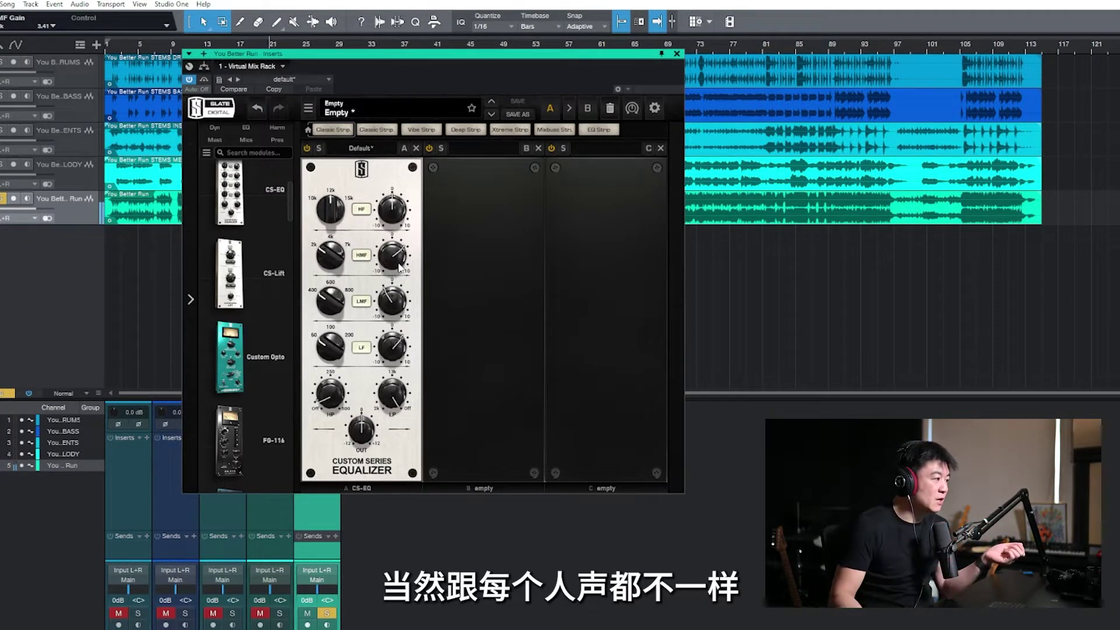
click(363, 259)
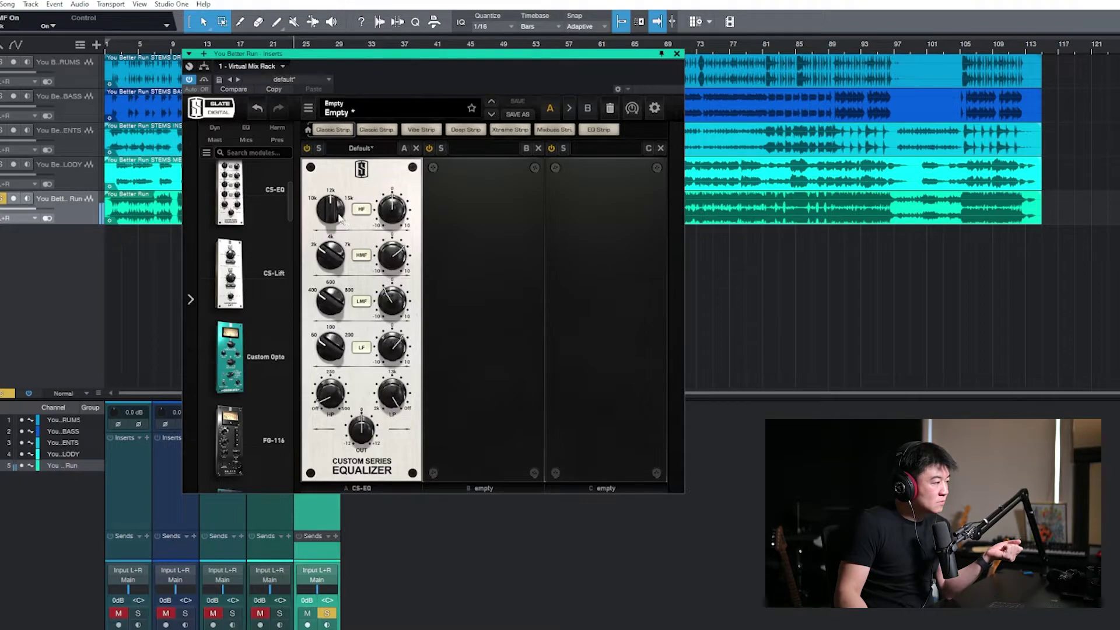
Set the HF band to 15 kHz, try full gain, ease it to about 5.9, and compare the sound with the processing bypassed.
drag(336, 216, 386, 217)
drag(388, 220, 403, 159)
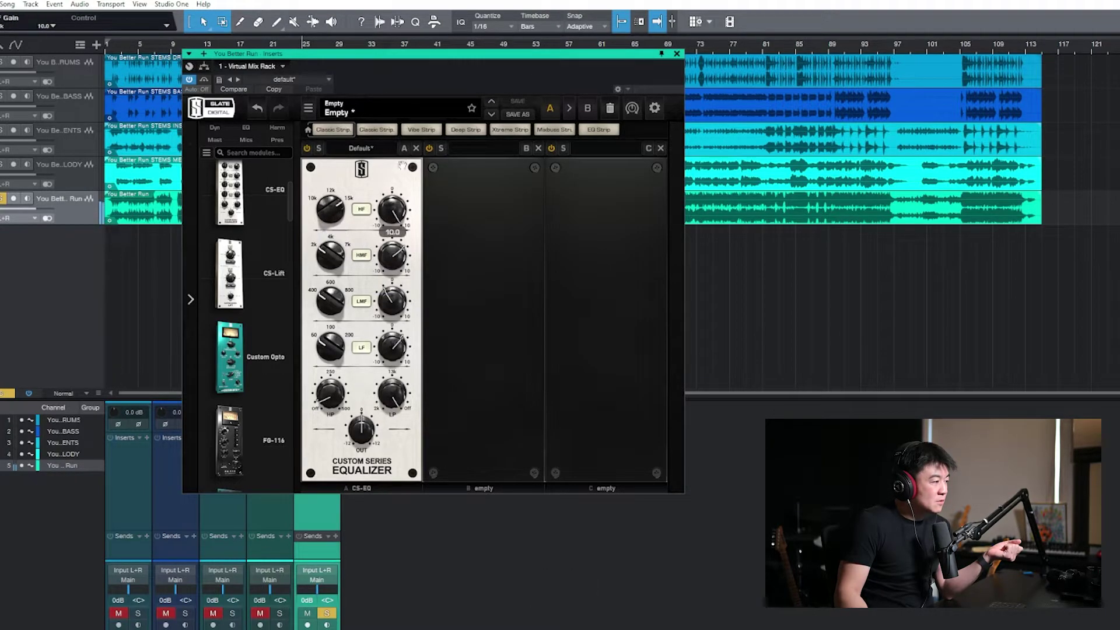
drag(396, 210, 395, 233)
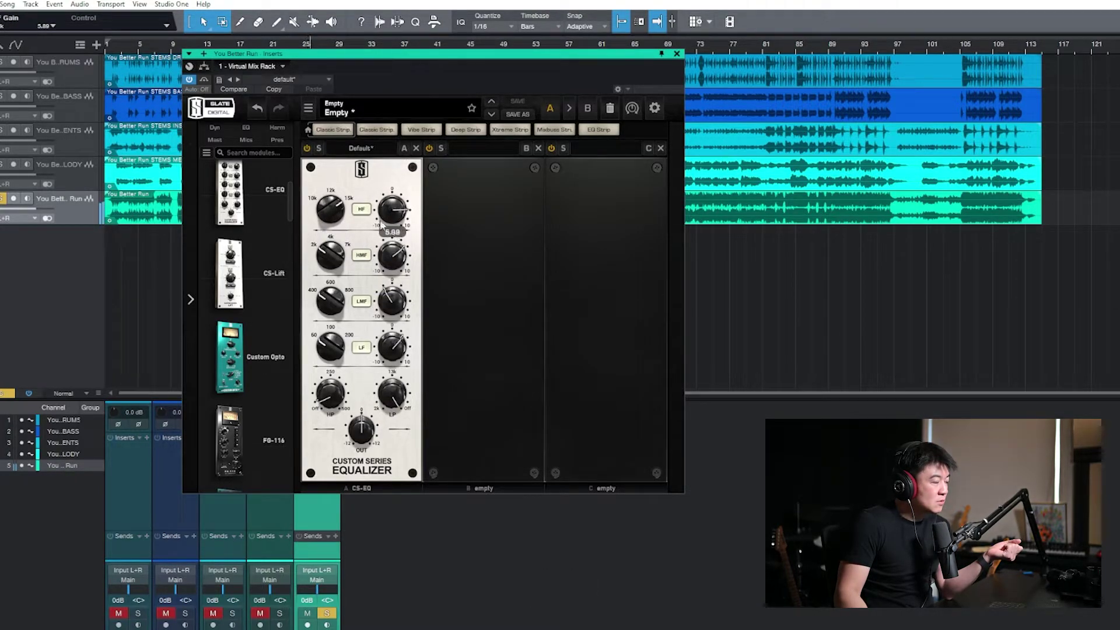
click(308, 149)
click(362, 211)
click(363, 211)
Audition the HF band at full gain, reduce the gain to 2.74, and try 10 kHz before returning to 15 kHz.
drag(392, 210, 404, 213)
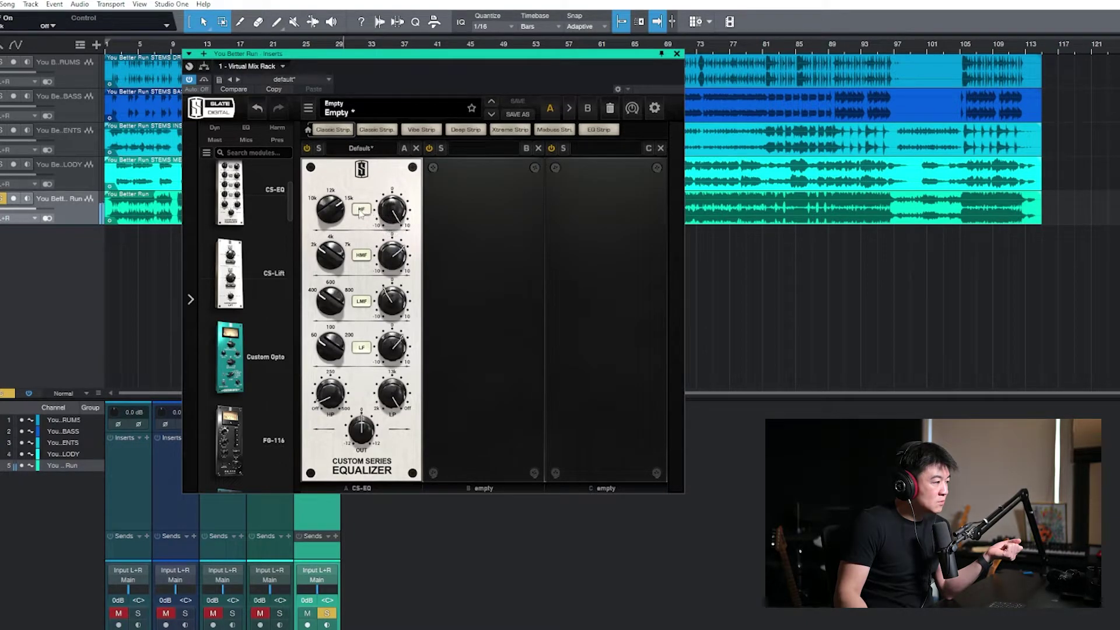
mouse_move(392, 211)
mouse_down()
mouse_move(397, 265)
mouse_move(391, 232)
mouse_up()
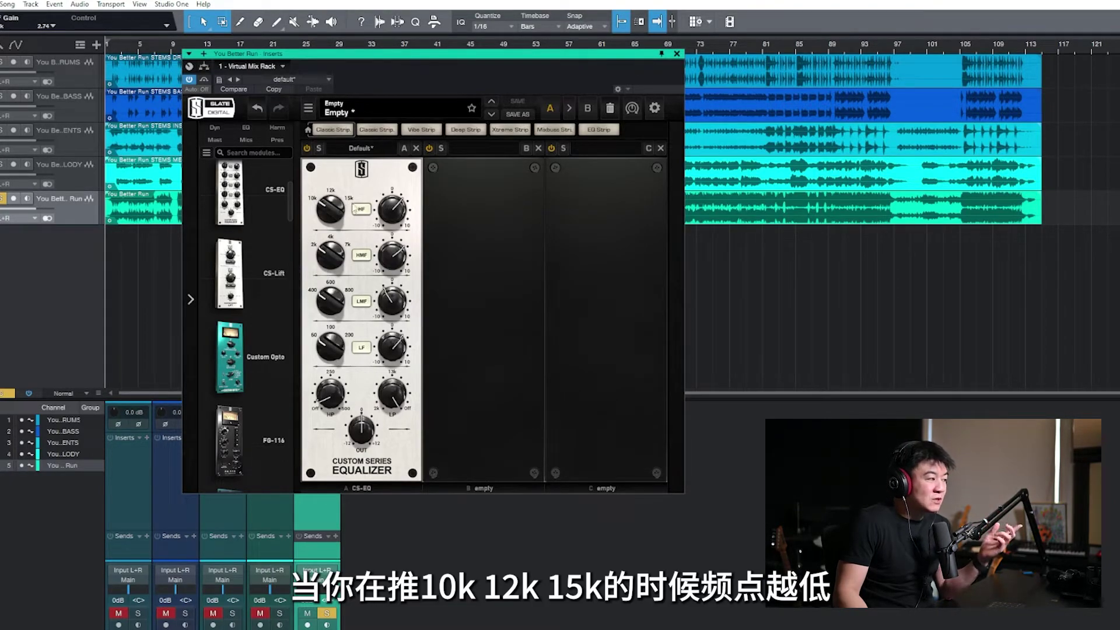
mouse_move(393, 211)
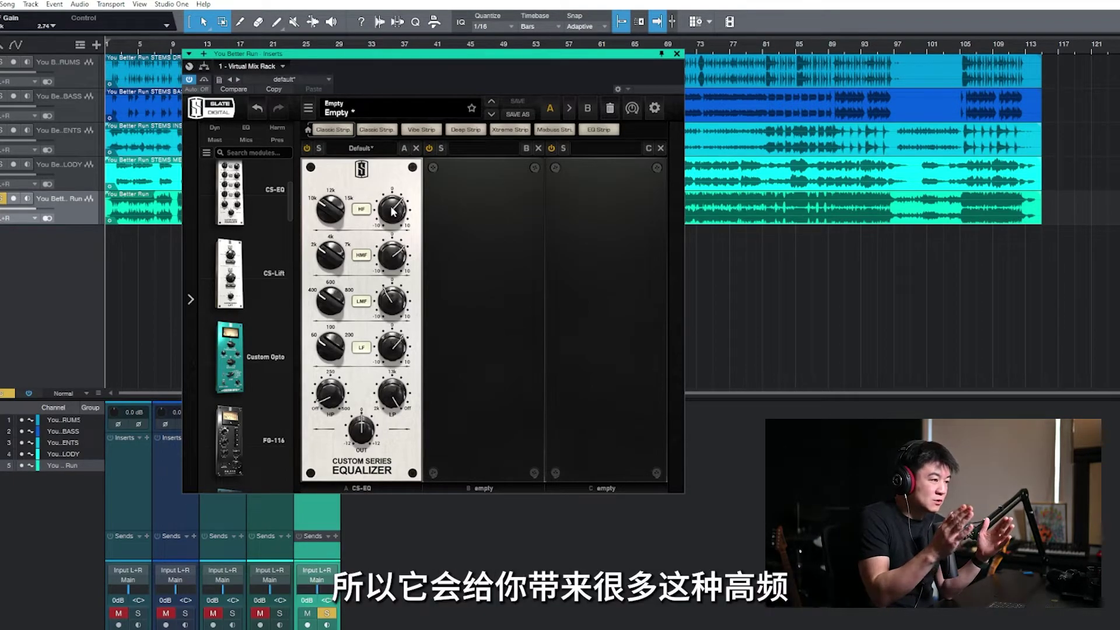
drag(329, 212, 353, 145)
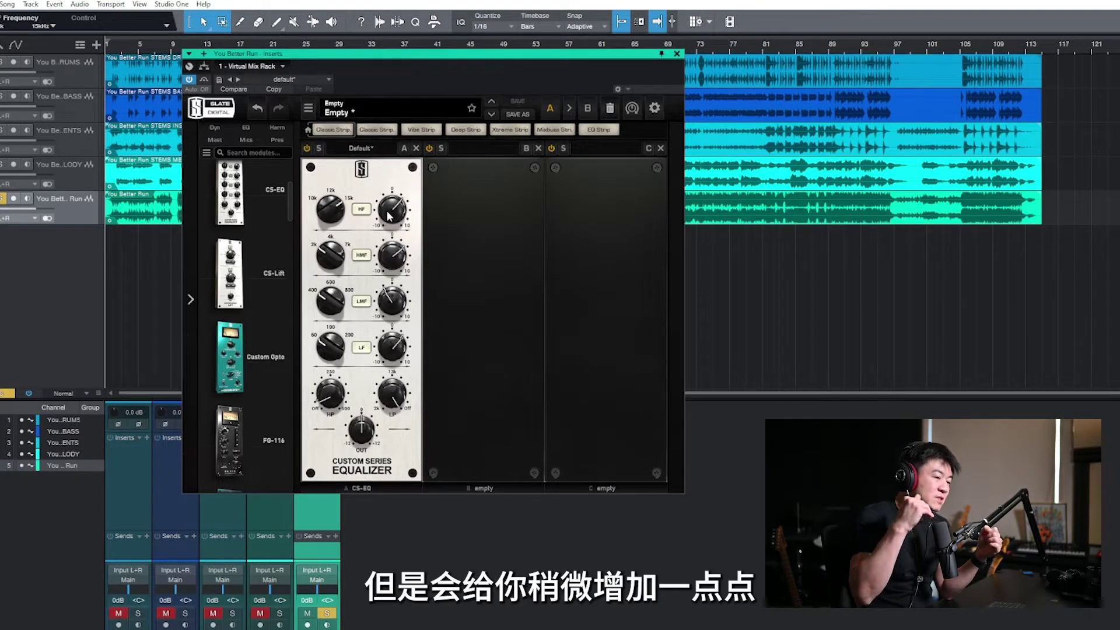
Play the mix, set the HF gain to 3.79, and compare the HF band off and on.
key(space)
drag(394, 220, 392, 262)
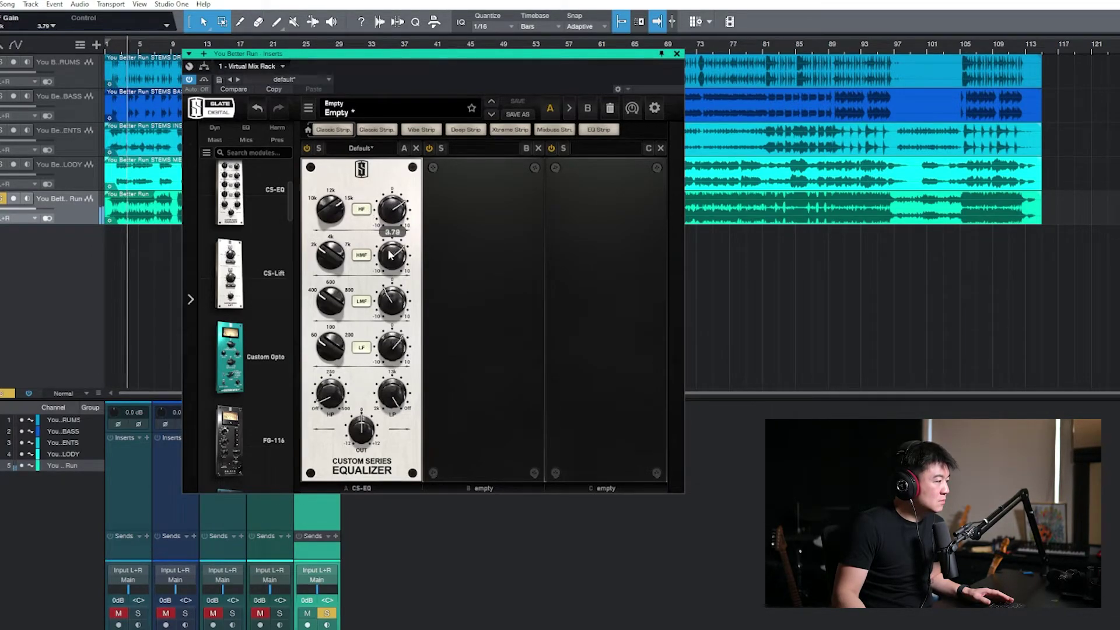
click(361, 211)
click(362, 211)
Raise the HF gain to 7.81 and set the filters to 16.4 kHz low-pass and 82.7 Hz high-pass.
drag(392, 399, 394, 435)
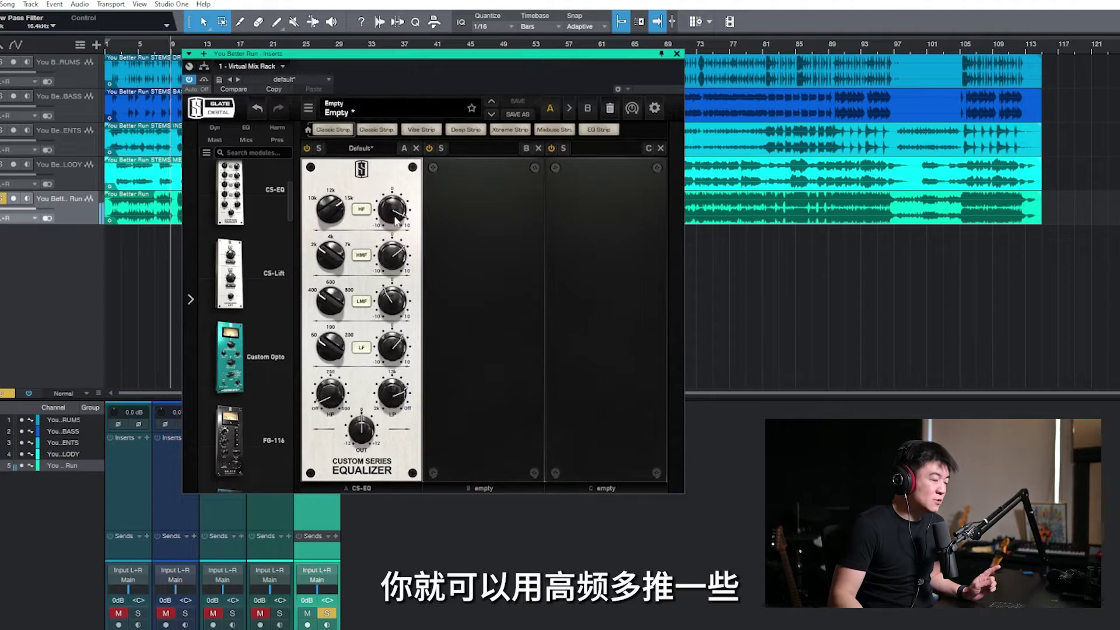
mouse_move(395, 215)
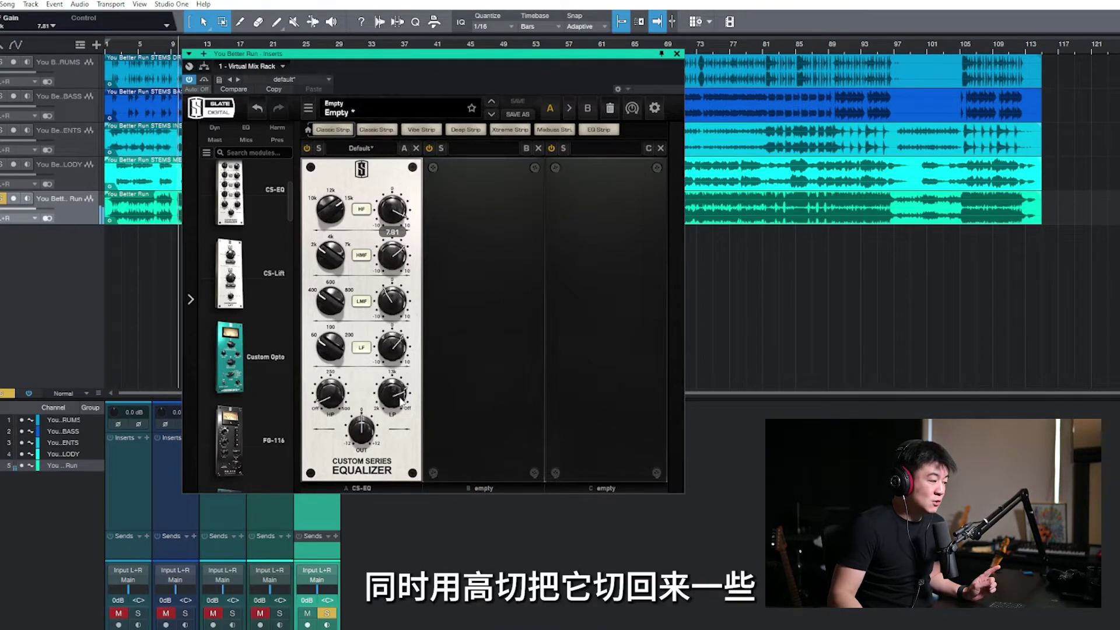
mouse_move(402, 398)
mouse_move(402, 398)
mouse_down()
mouse_move(397, 435)
mouse_move(399, 396)
mouse_up()
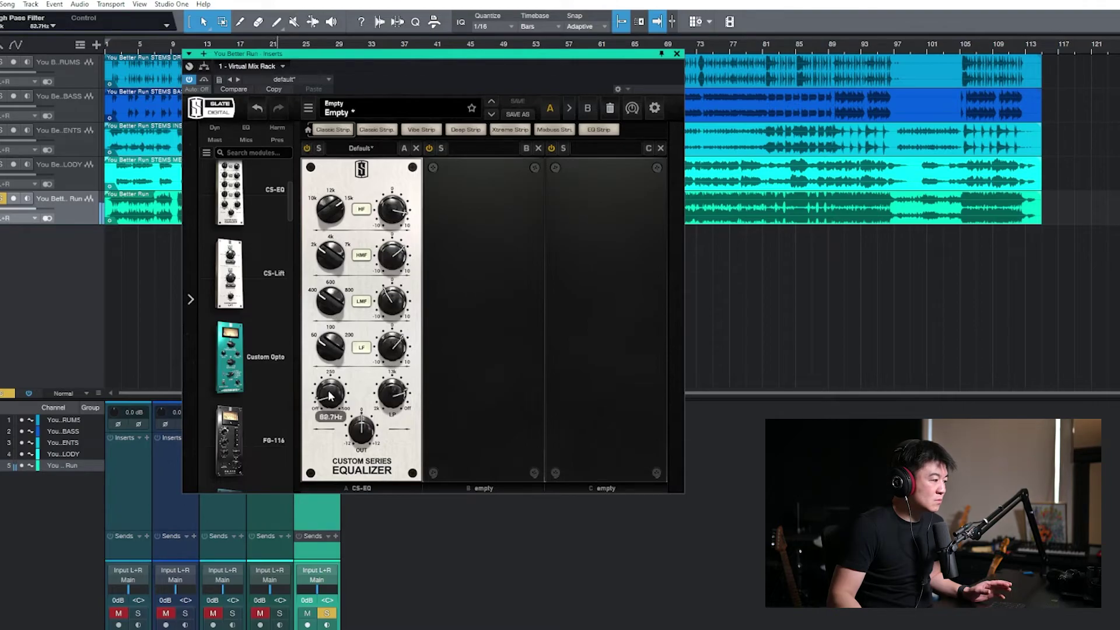
Compare the mix with the equalizer module off and on, and ease the HF gain to 5.89.
click(307, 148)
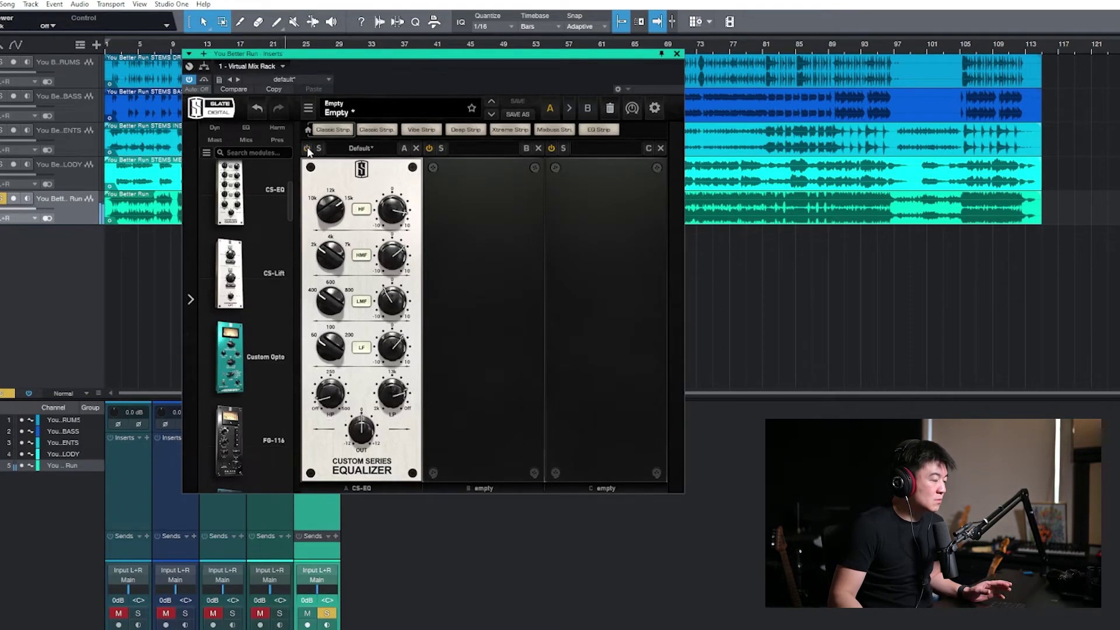
click(307, 148)
mouse_move(394, 223)
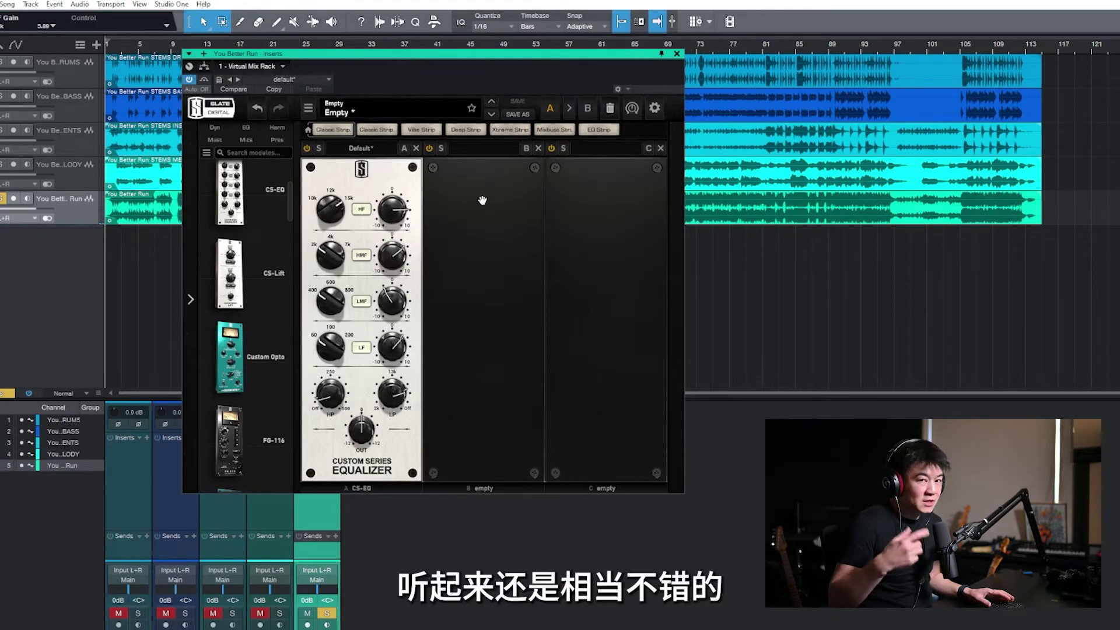